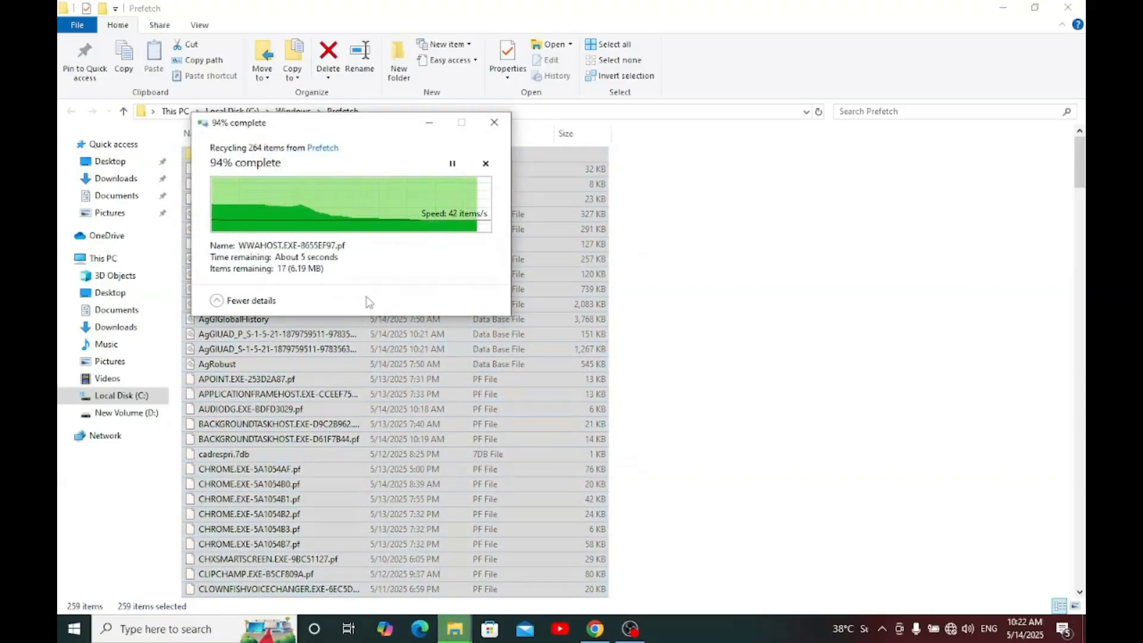
Let the deletion of the Prefetch folder's contents finish and close the folder window
{"action": "left_click", "coordinate": [214, 245]}
{"action": "left_click", "coordinate": [390, 273]}
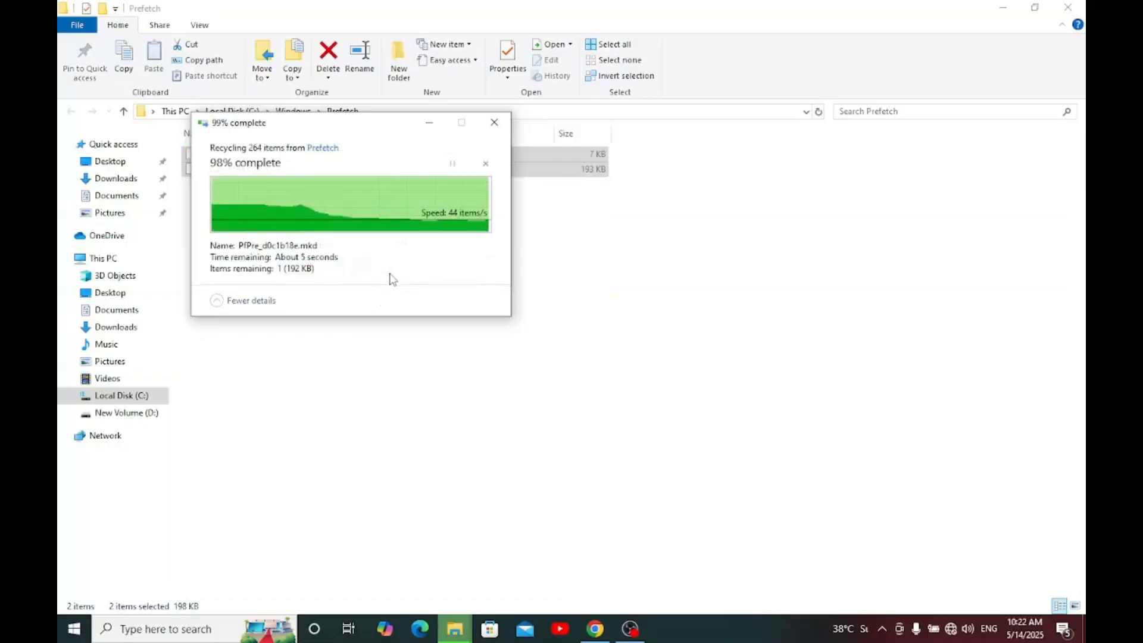
{"action": "left_click", "coordinate": [1068, 7]}
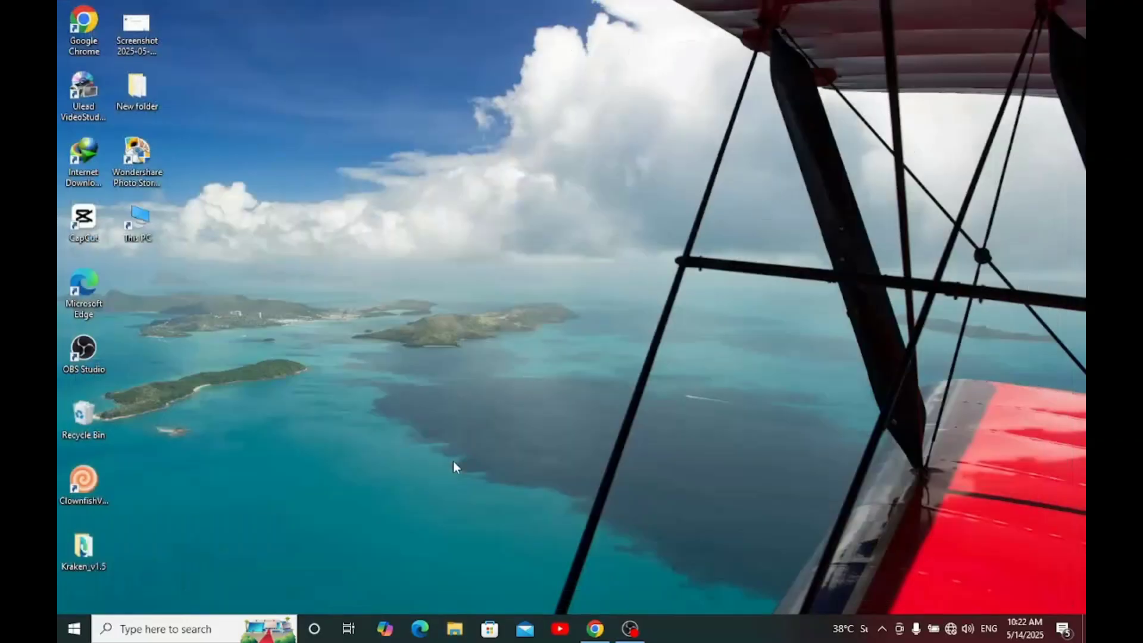
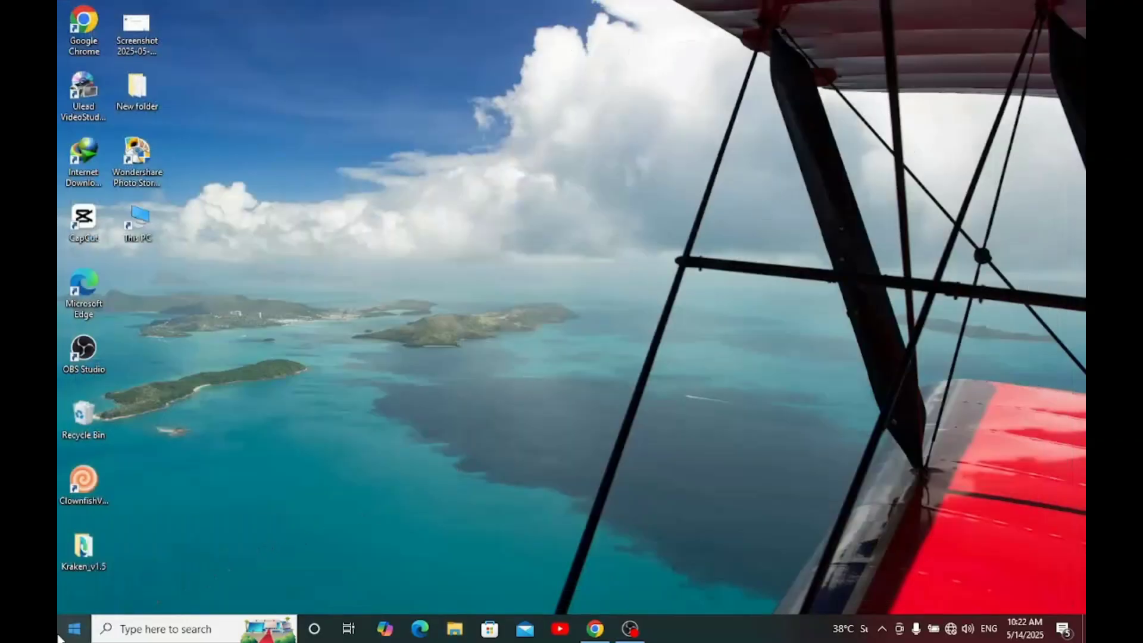
Open the Windows Temp folder by running the command temp
{"action": "right_click", "coordinate": [62, 636]}
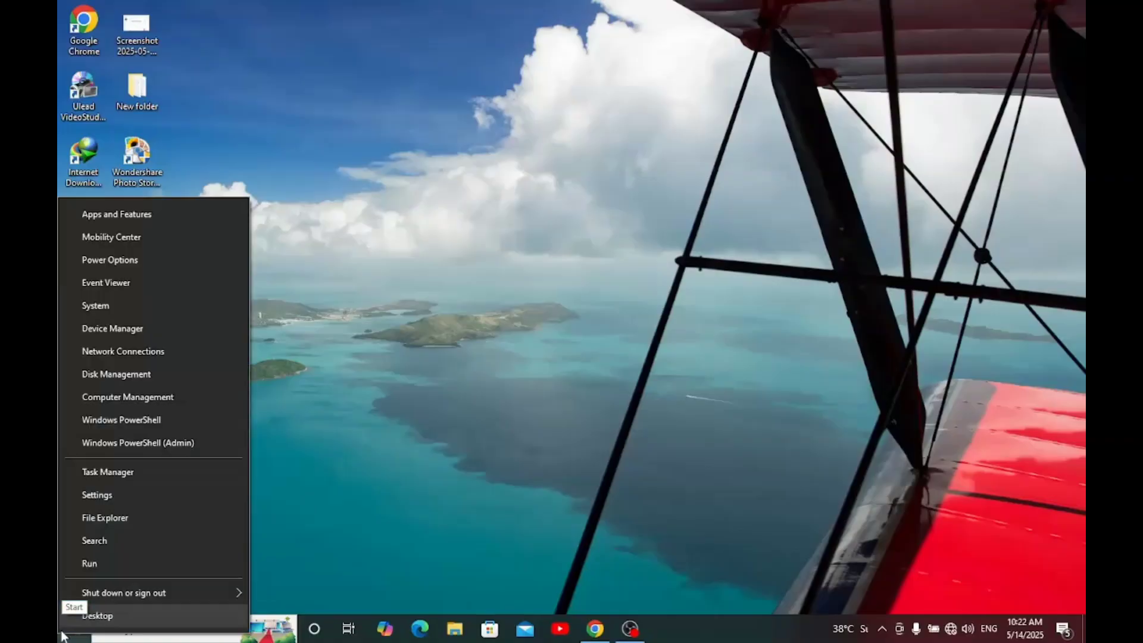
{"action": "left_click", "coordinate": [114, 566]}
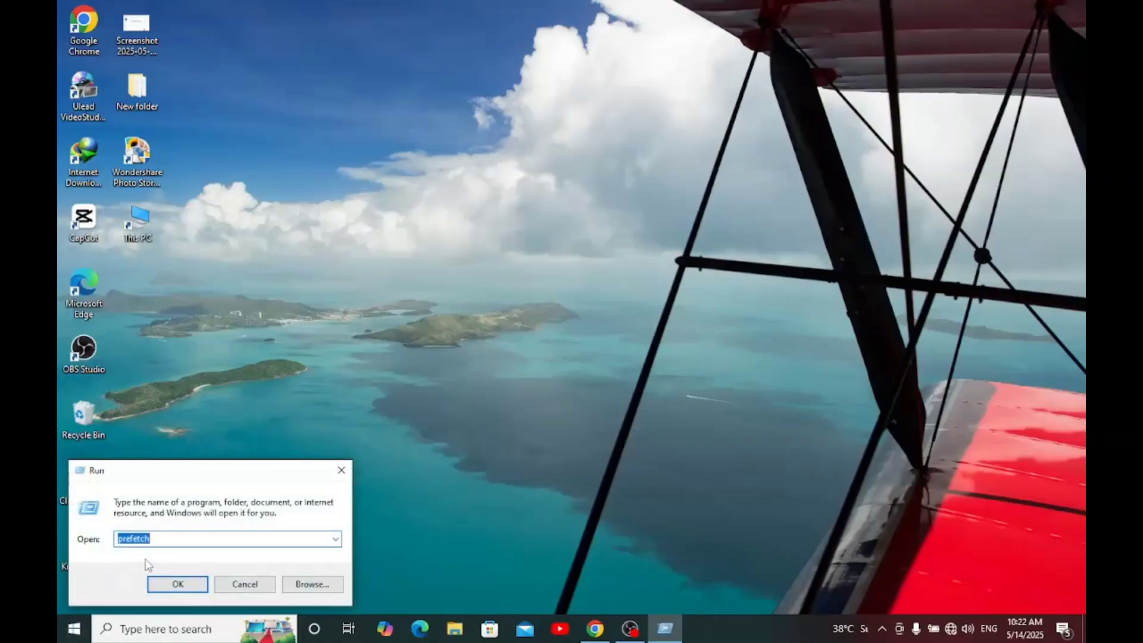
{"action": "type", "text": "temp"}
{"action": "key", "text": "Return"}
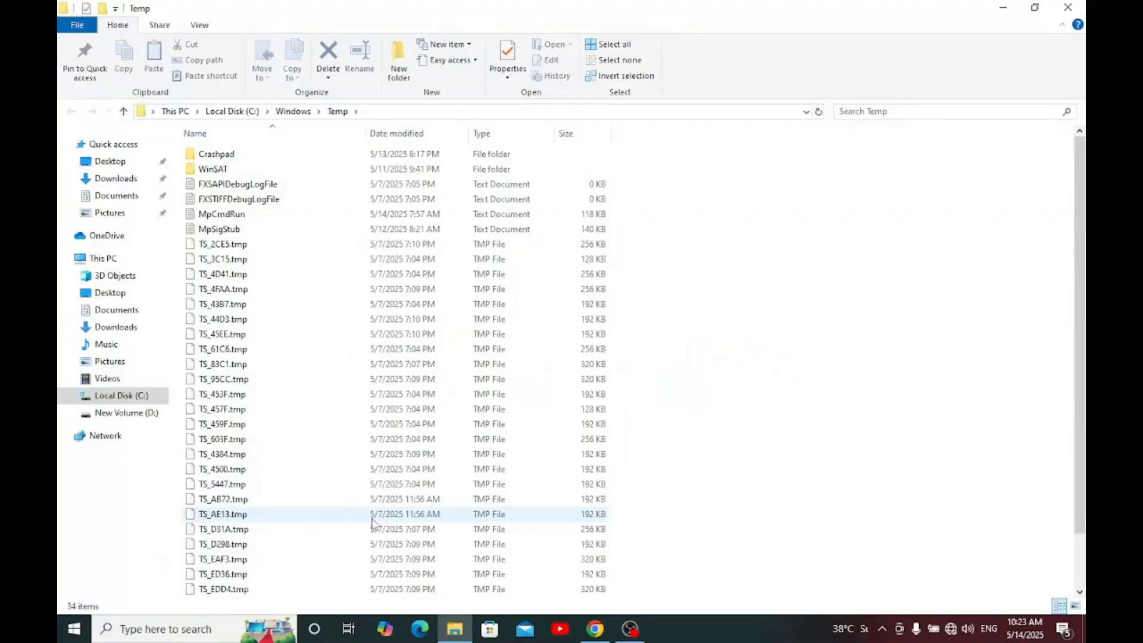
Delete all items in the Windows Temp folder with administrator permission and close the folder window
{"action": "key", "text": "ctrl+a"}
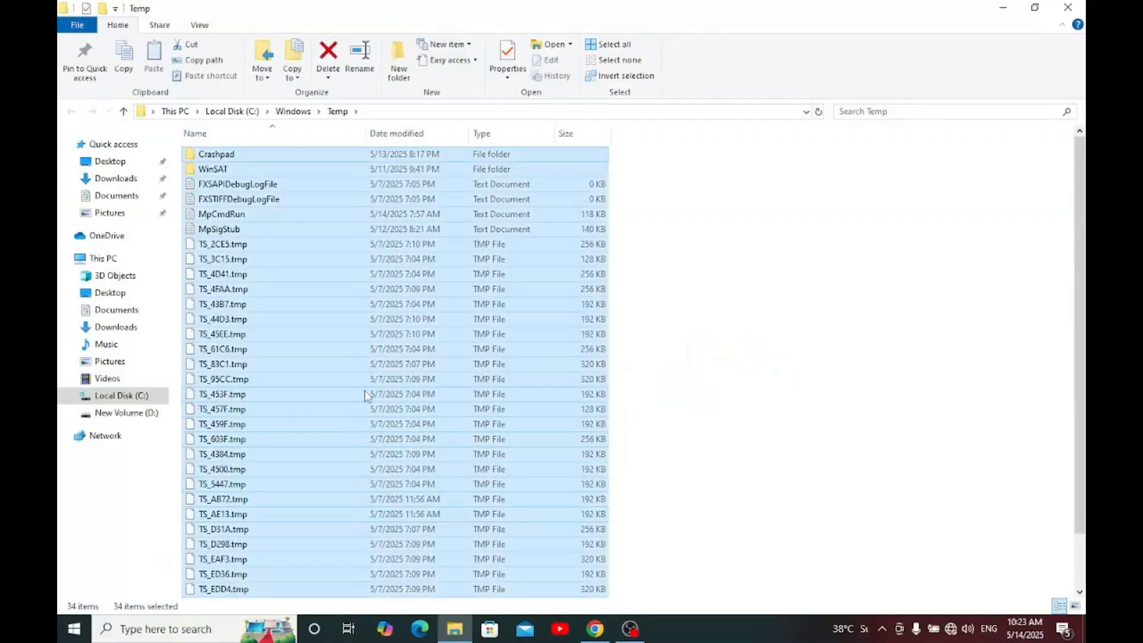
{"action": "right_click", "coordinate": [365, 396]}
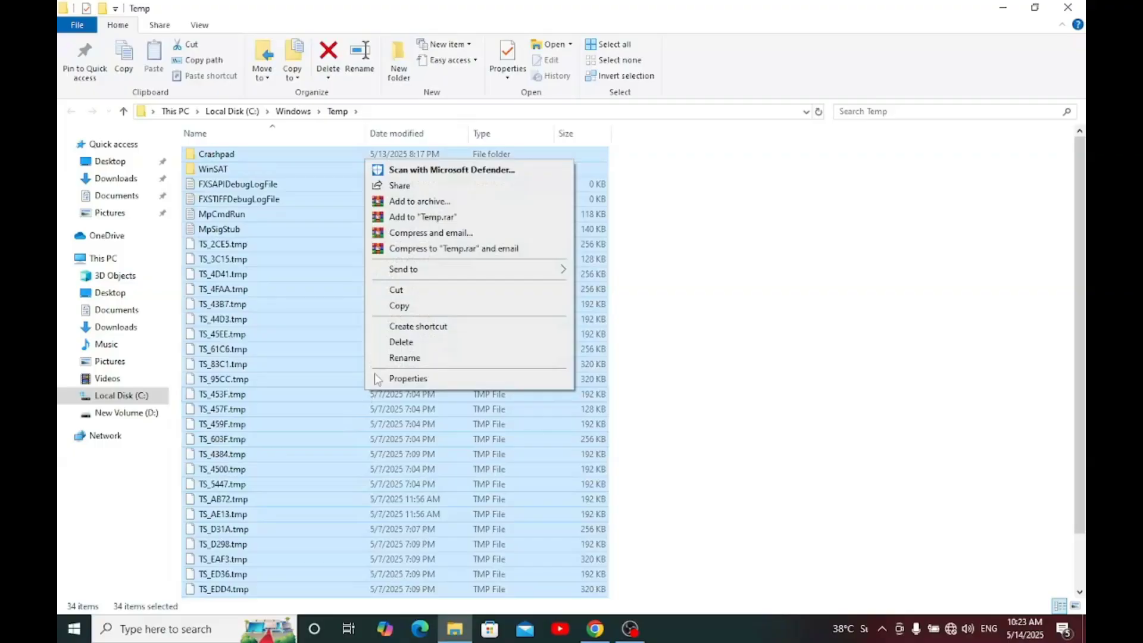
{"action": "left_click", "coordinate": [395, 344]}
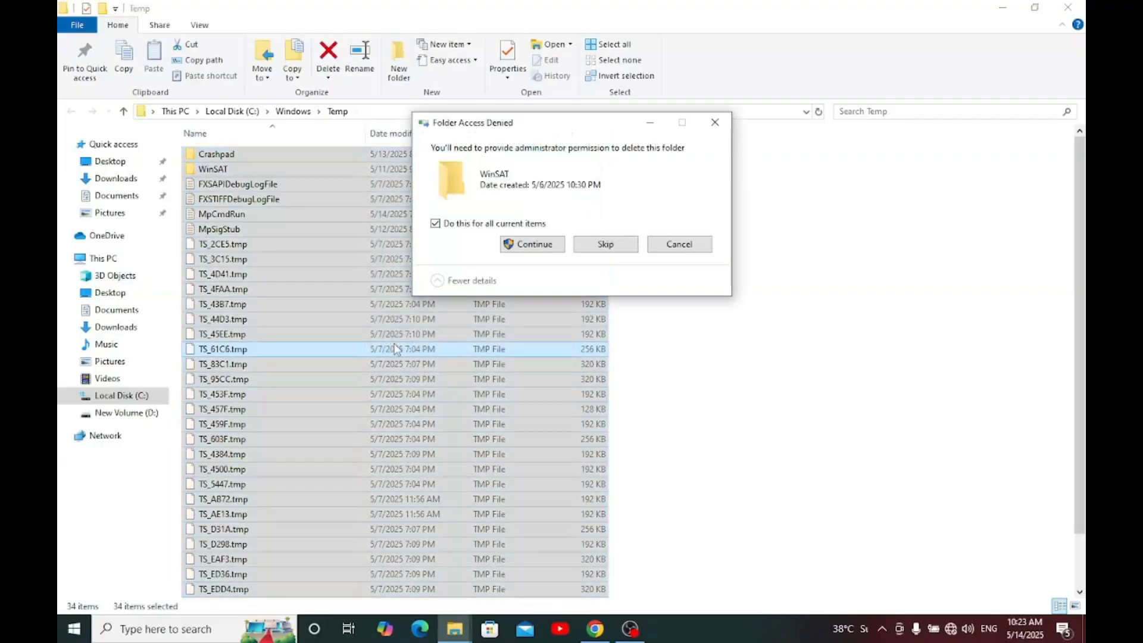
{"action": "left_click", "coordinate": [513, 244]}
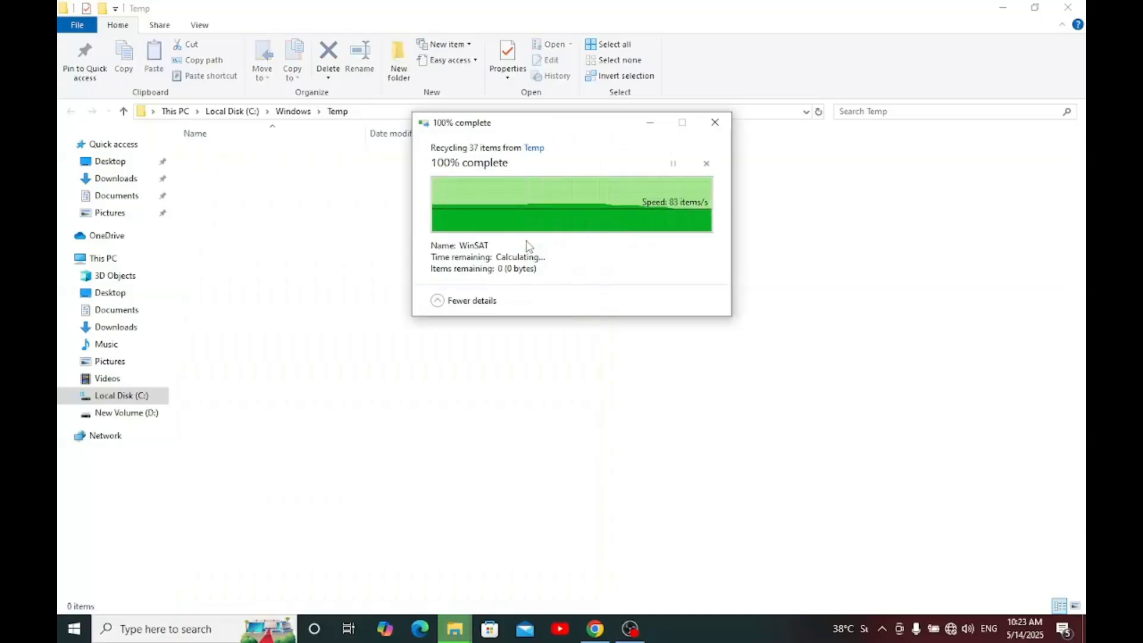
{"action": "left_click", "coordinate": [1069, 7]}
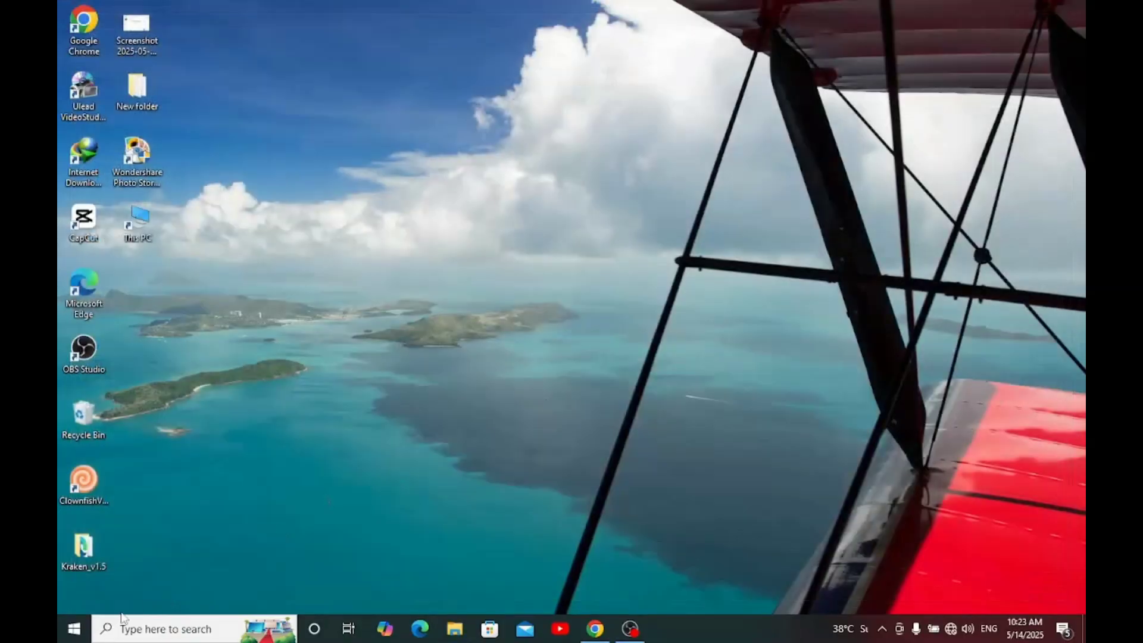
Open the user account's local Temp folder by running the command %temp%
{"action": "right_click", "coordinate": [76, 629]}
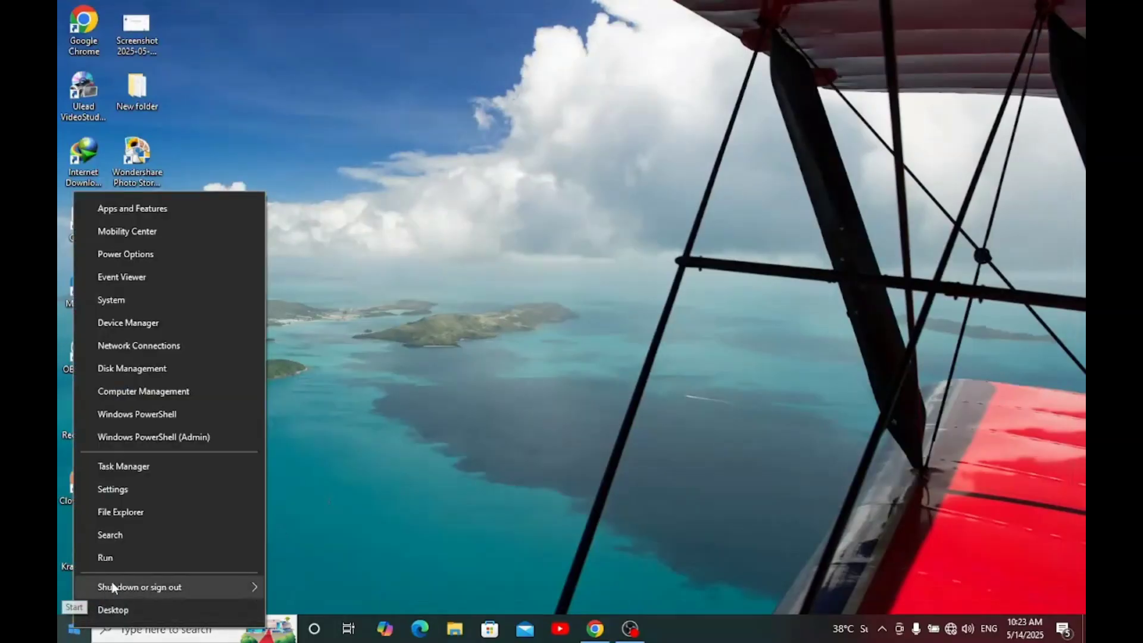
{"action": "left_click", "coordinate": [129, 559]}
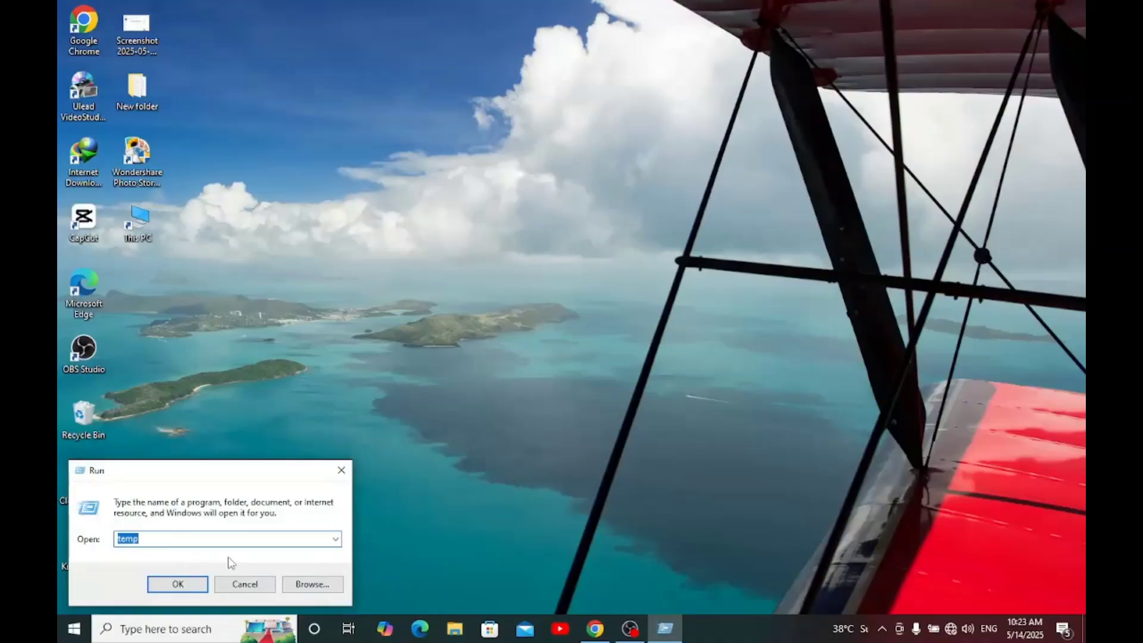
{"action": "type", "text": "%t"}
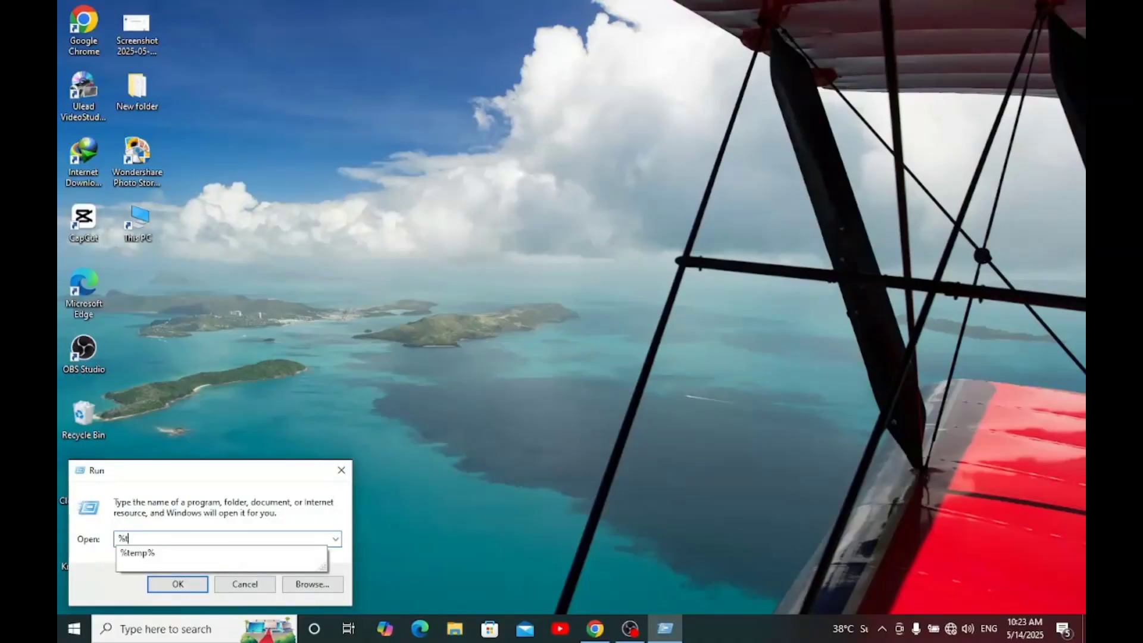
{"action": "type", "text": "emp%"}
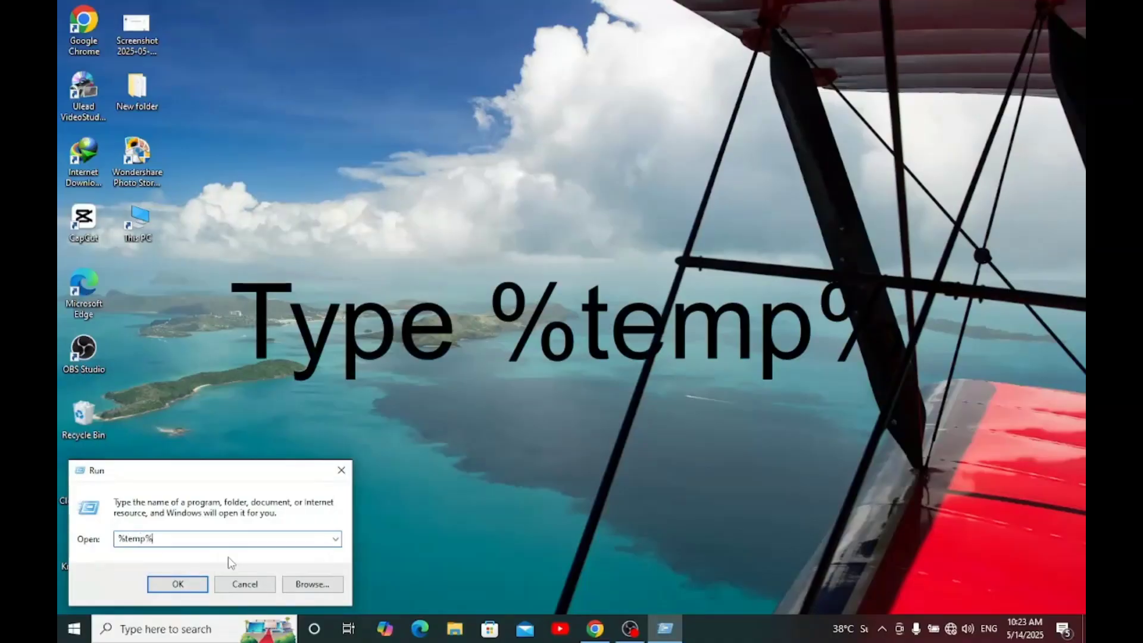
{"action": "key", "text": "Return"}
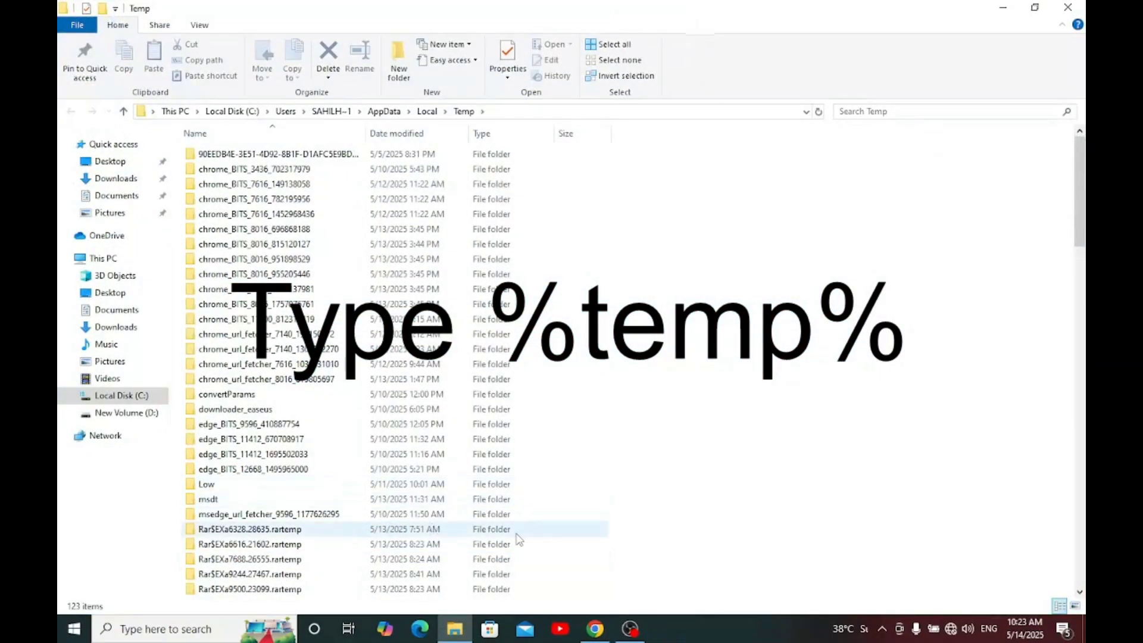
Delete all items in the user's Temp folder, skipping every file that is in use, and close the folder window
{"action": "key", "text": "ctrl+a"}
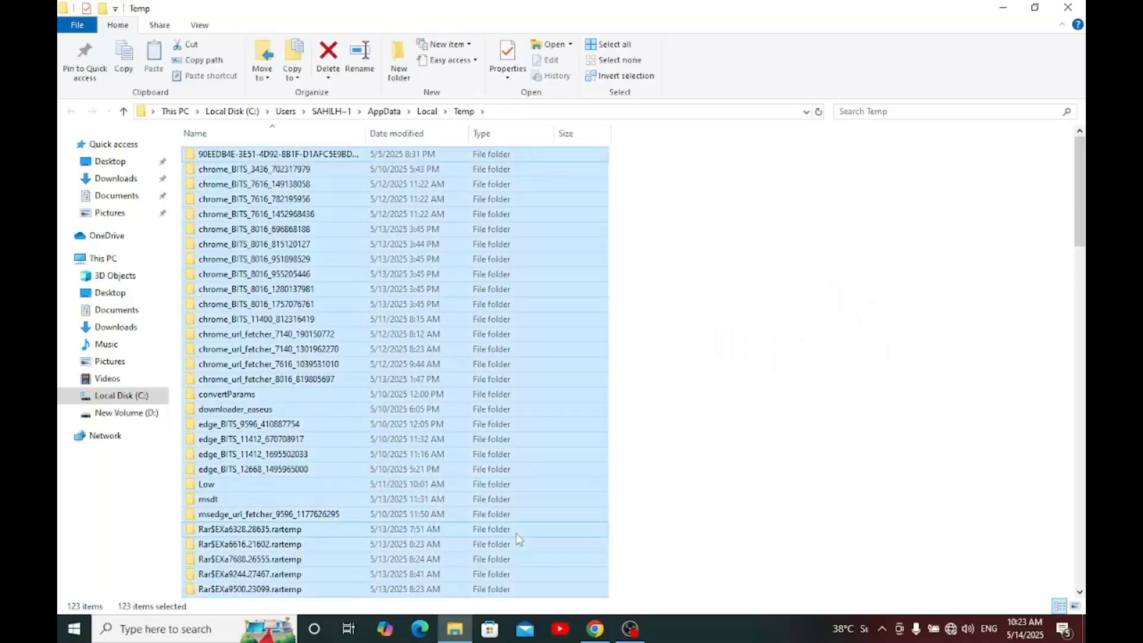
{"action": "right_click", "coordinate": [463, 341]}
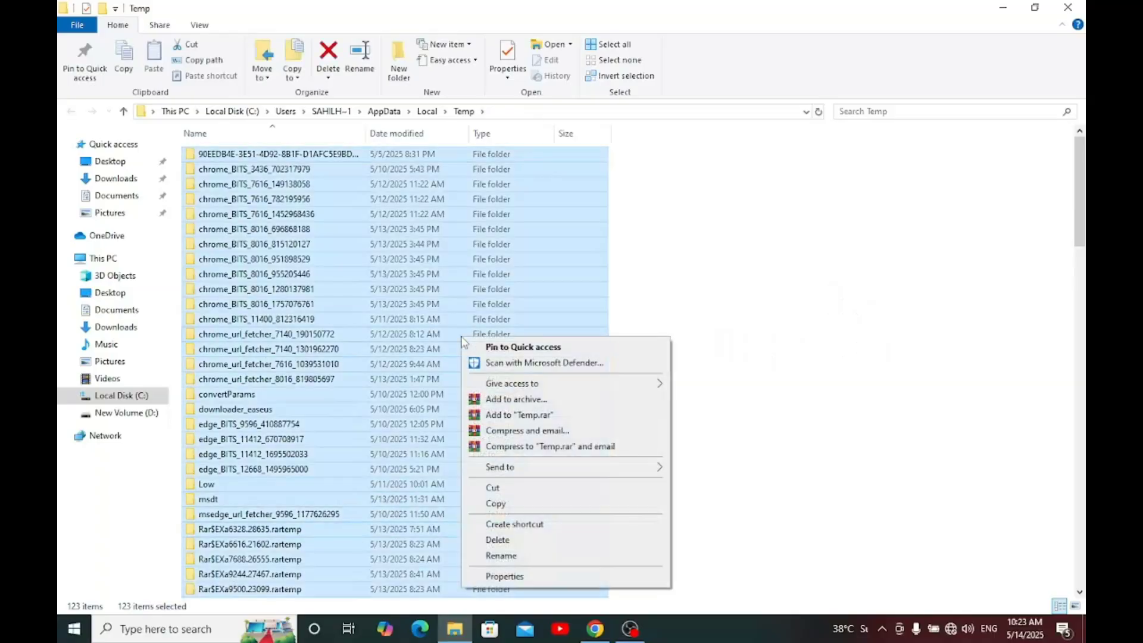
{"action": "left_click", "coordinate": [518, 540]}
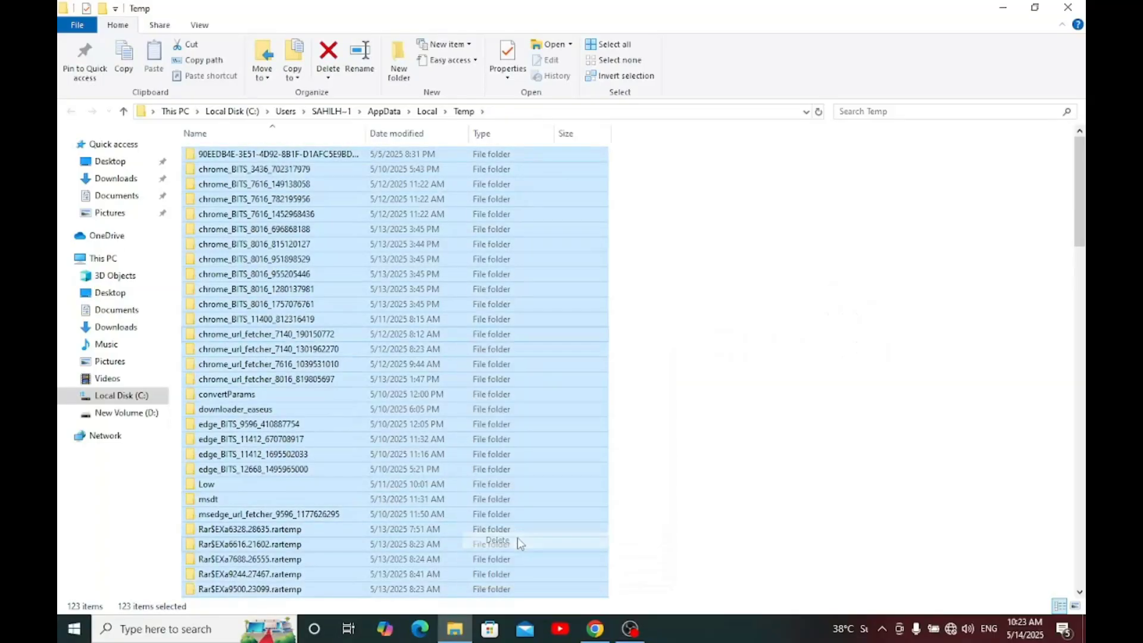
{"action": "left_click", "coordinate": [514, 245]}
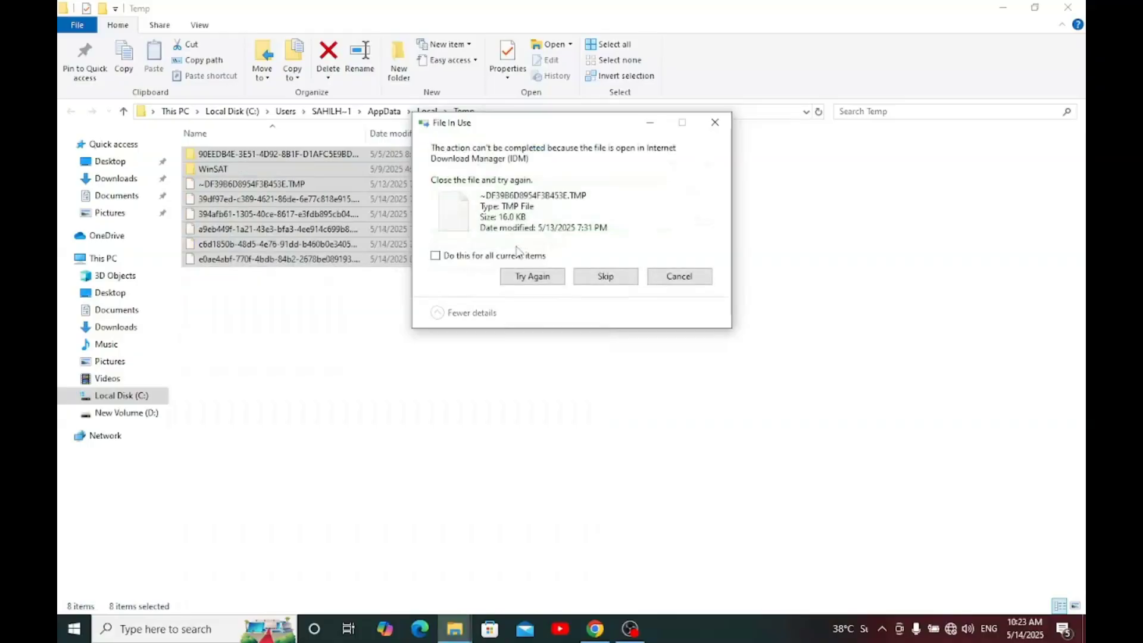
{"action": "left_click", "coordinate": [436, 256]}
{"action": "left_click", "coordinate": [605, 277]}
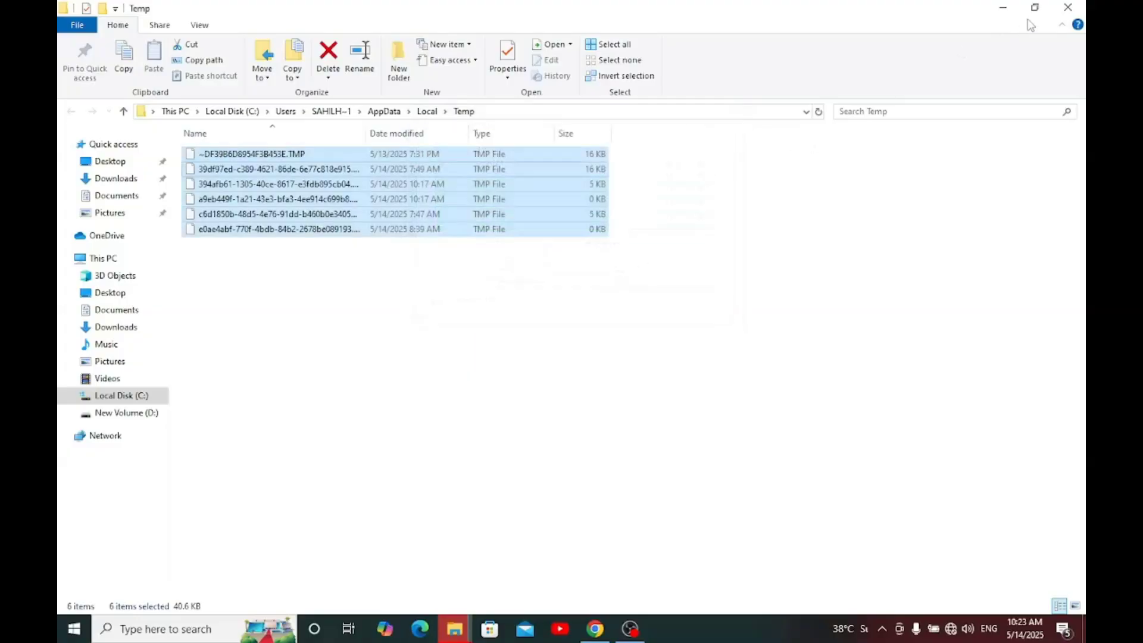
{"action": "left_click", "coordinate": [1069, 7]}
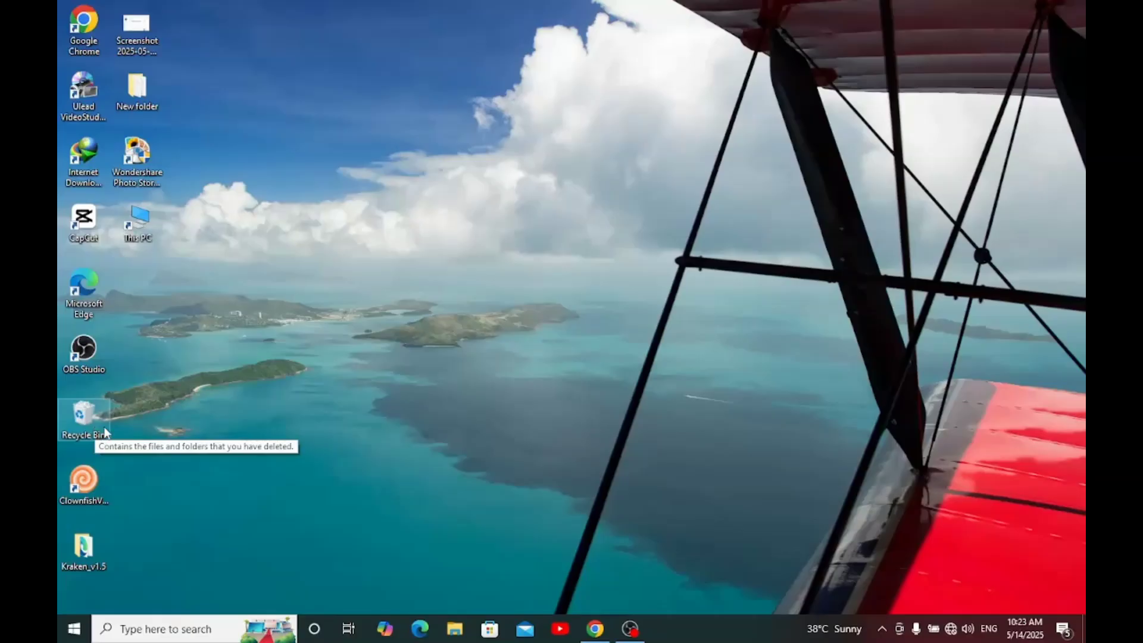
Empty the Recycle Bin, permanently deleting all of its items
{"action": "right_click", "coordinate": [86, 428]}
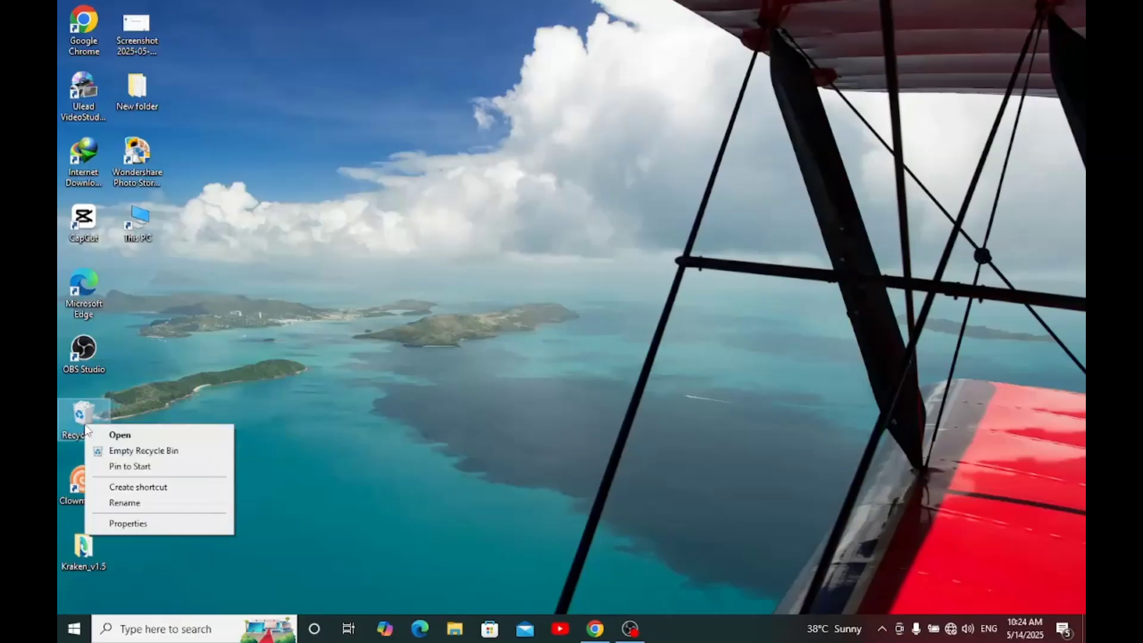
{"action": "left_click", "coordinate": [126, 456]}
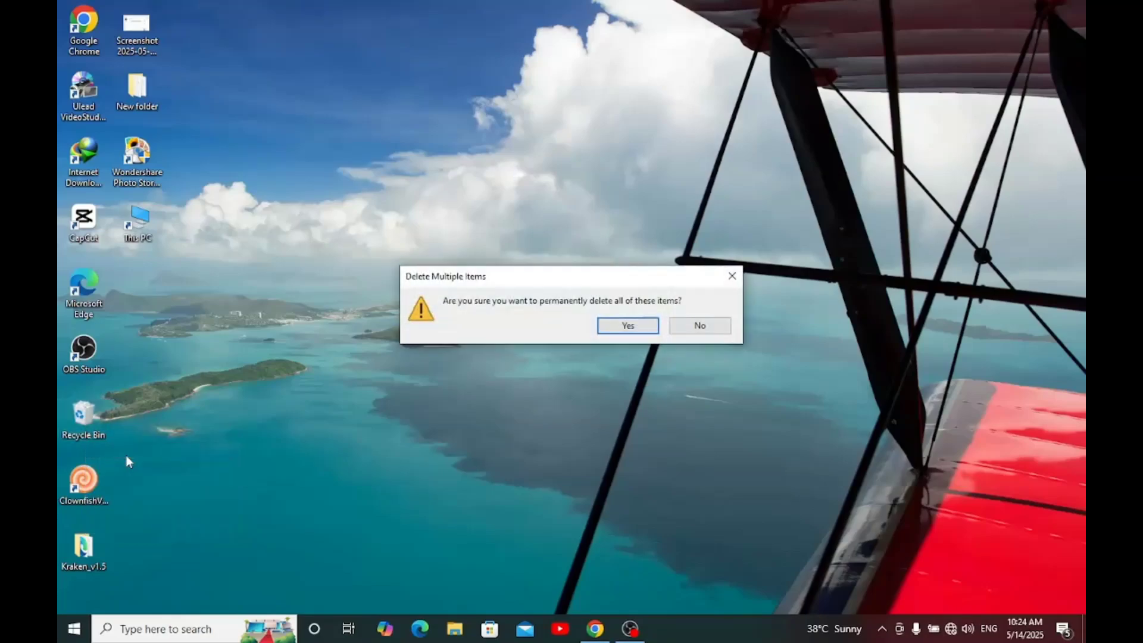
{"action": "left_click", "coordinate": [627, 324]}
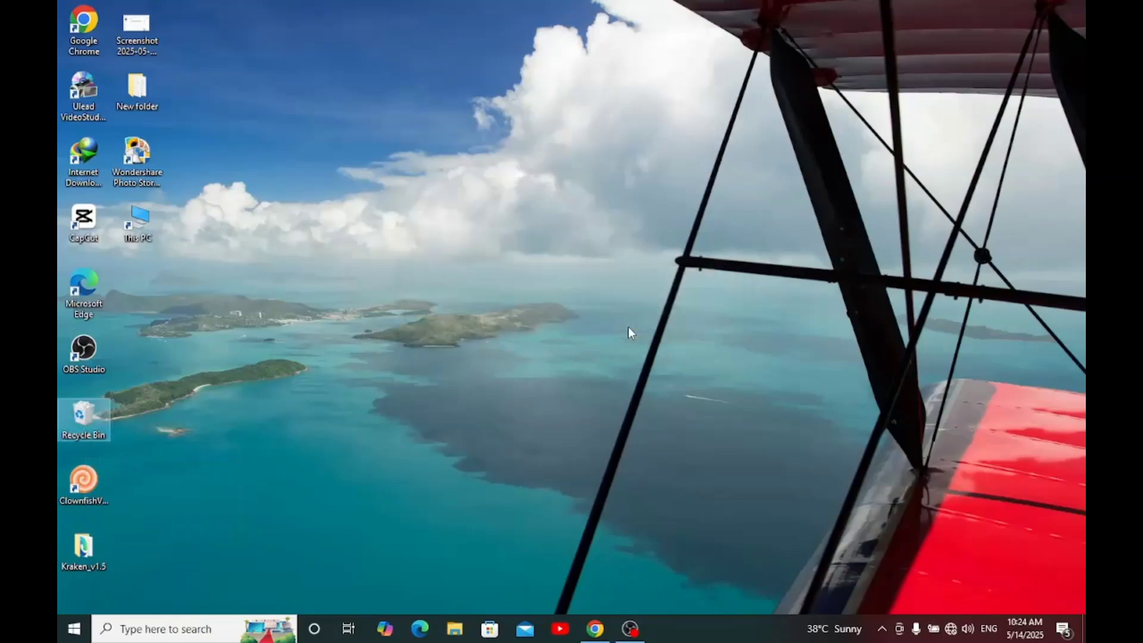
{"action": "left_click", "coordinate": [555, 244]}
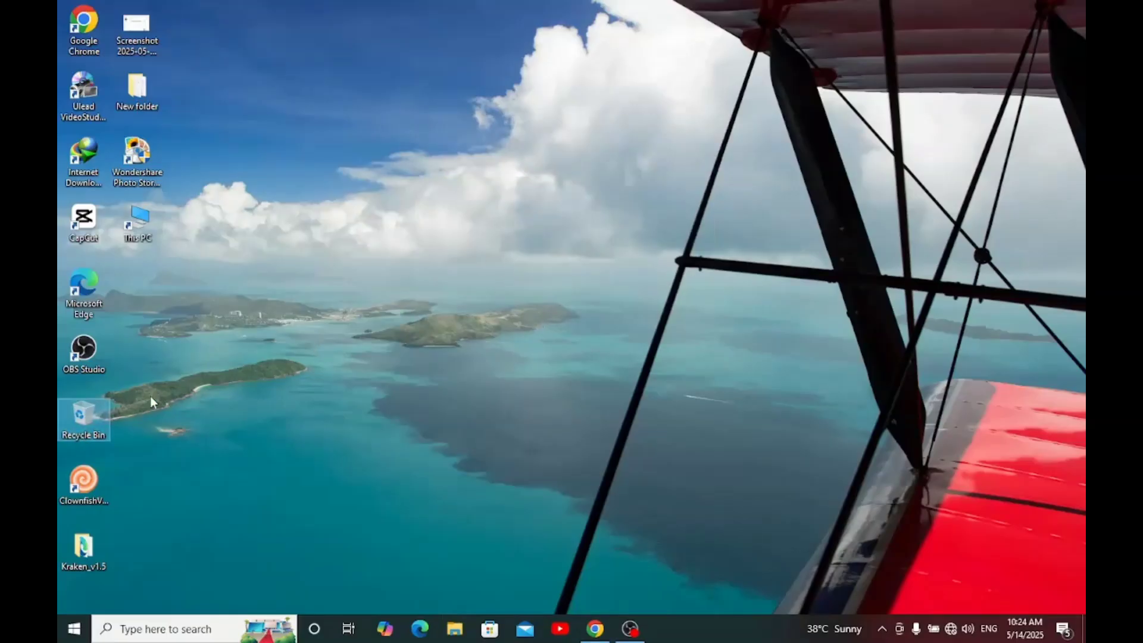
Start Disk Cleanup for Local Disk (C:) from the drive's properties
{"action": "double_click", "coordinate": [143, 226]}
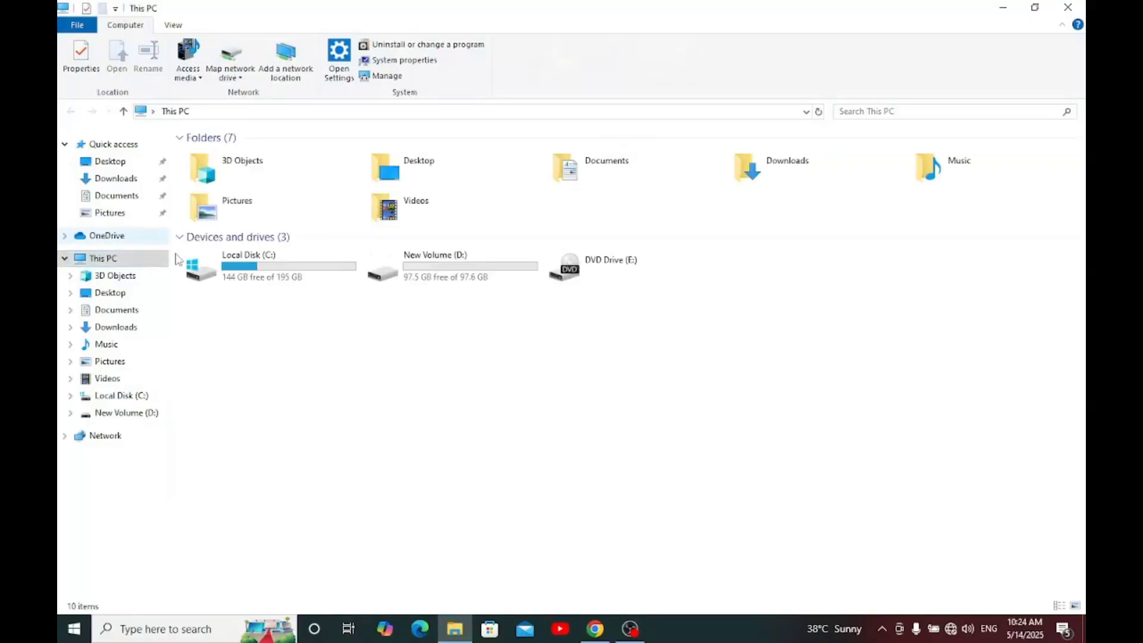
{"action": "right_click", "coordinate": [249, 268]}
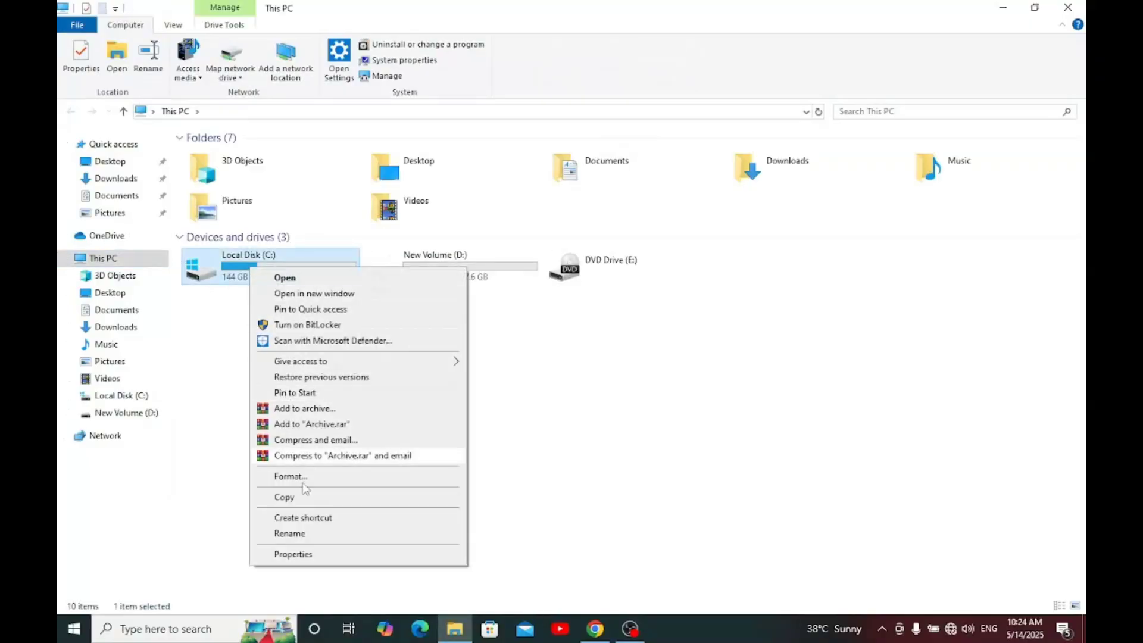
{"action": "left_click", "coordinate": [293, 554]}
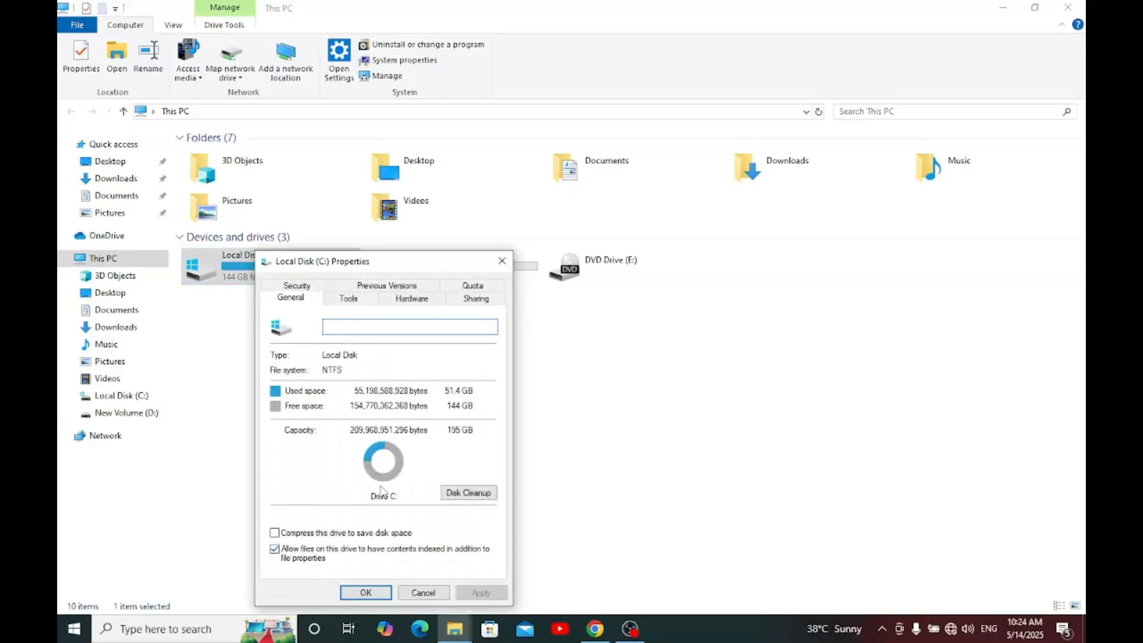
{"action": "left_click", "coordinate": [455, 501]}
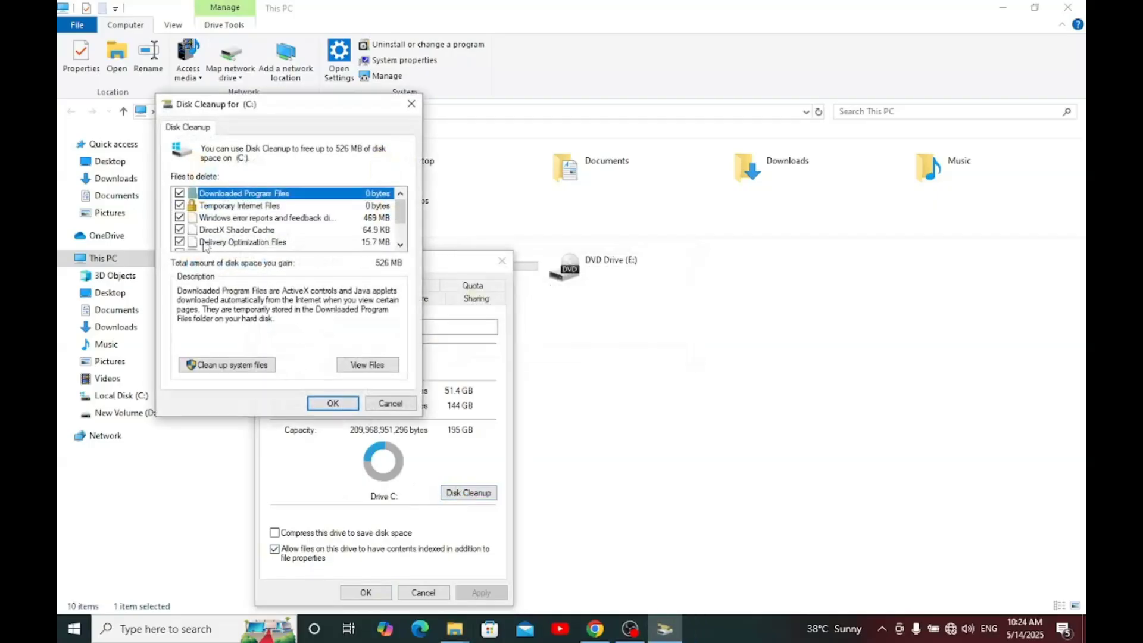
Include system files in the Disk Cleanup scan of drive C: and permanently delete the preselected file categories
{"action": "mouse_move", "coordinate": [403, 220]}
{"action": "left_mouse_down"}
{"action": "mouse_move", "coordinate": [405, 241]}
{"action": "mouse_move", "coordinate": [404, 215]}
{"action": "left_mouse_up"}
{"action": "left_click", "coordinate": [229, 365]}
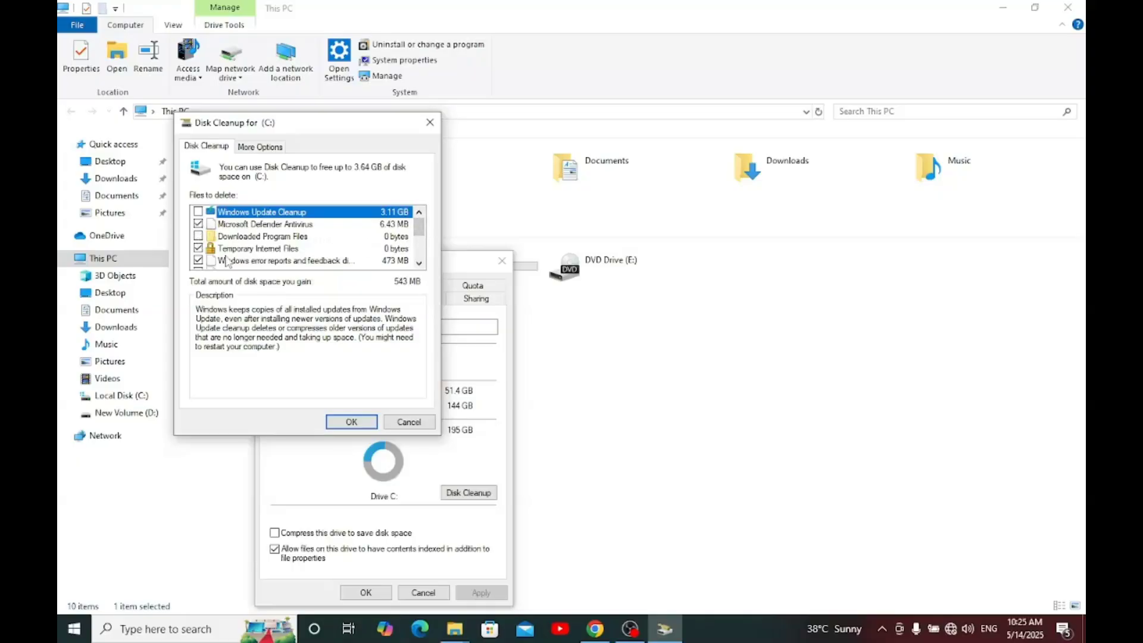
{"action": "mouse_move", "coordinate": [424, 228]}
{"action": "left_mouse_down"}
{"action": "mouse_move", "coordinate": [426, 255]}
{"action": "mouse_move", "coordinate": [426, 242]}
{"action": "left_mouse_up"}
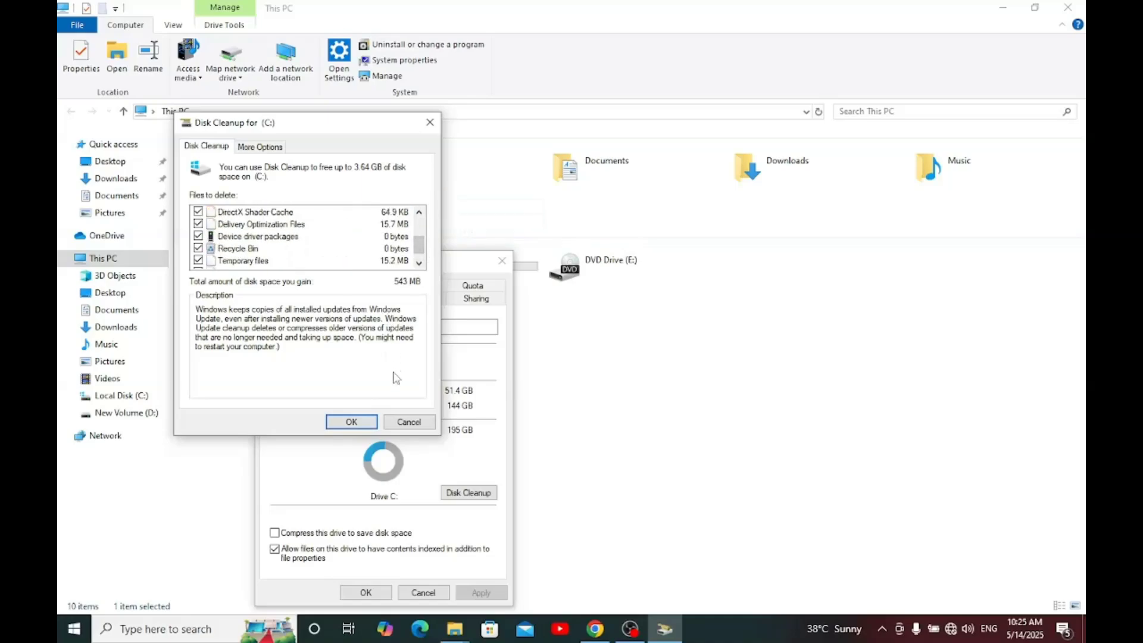
{"action": "left_click", "coordinate": [358, 424]}
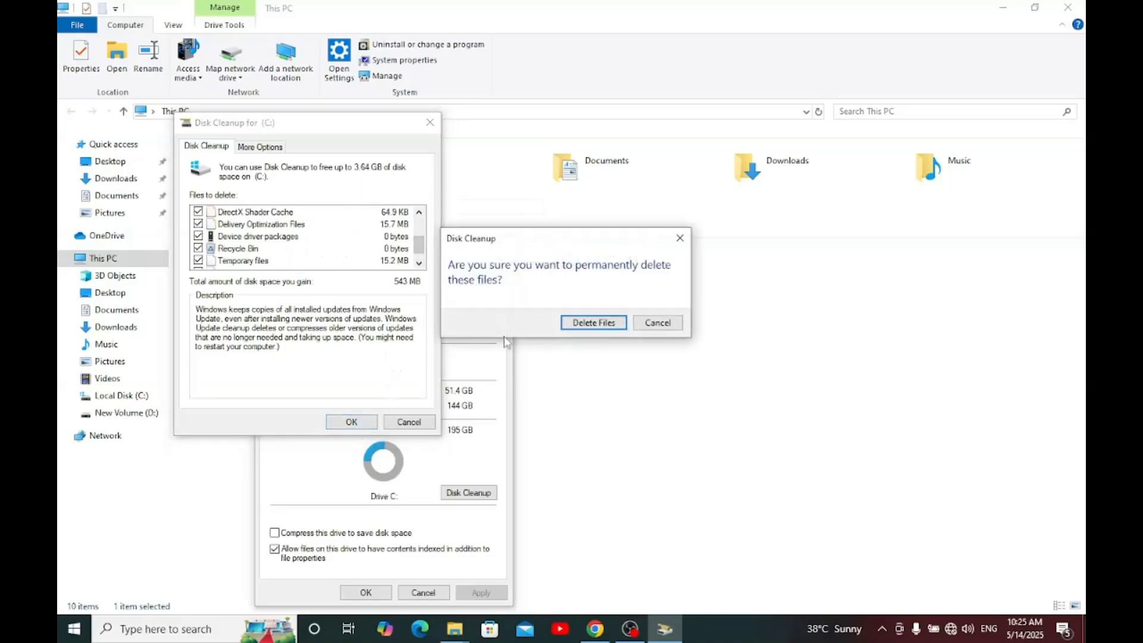
{"action": "left_click", "coordinate": [595, 323]}
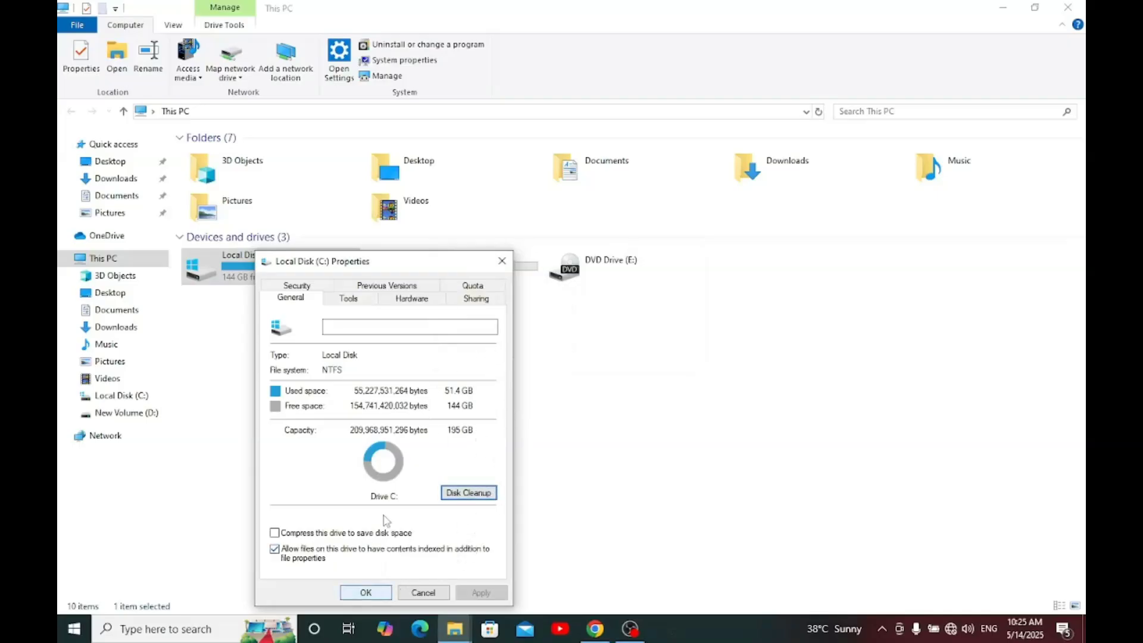
Run an error-checking scan on Local Disk (C:) from its properties, then close the scan report and the properties dialog
{"action": "left_click", "coordinate": [351, 300]}
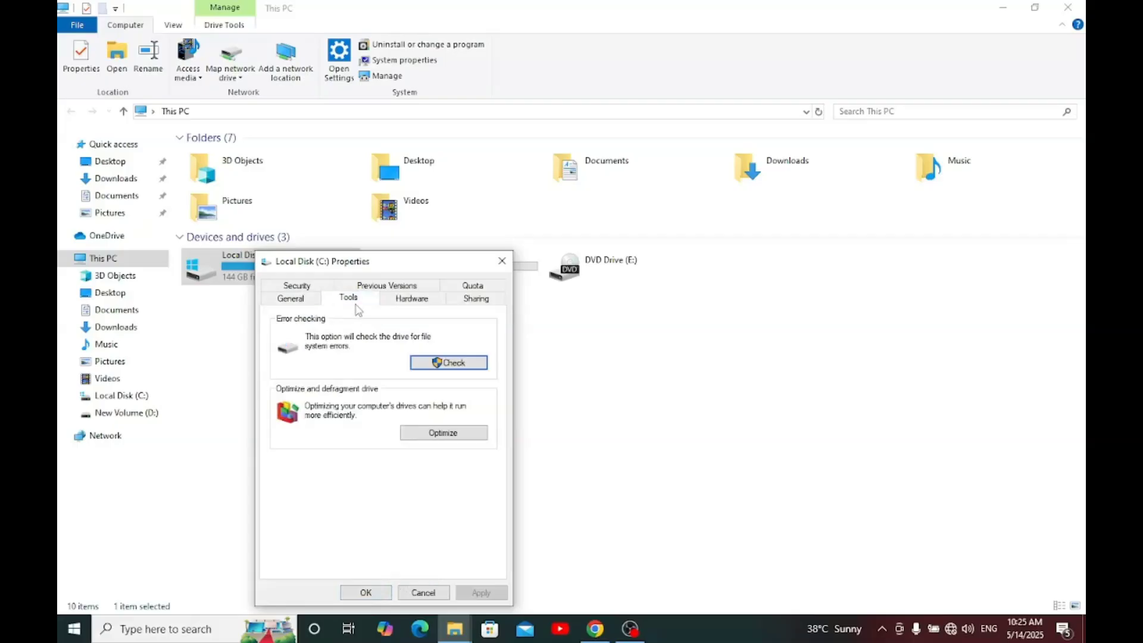
{"action": "left_click", "coordinate": [440, 365]}
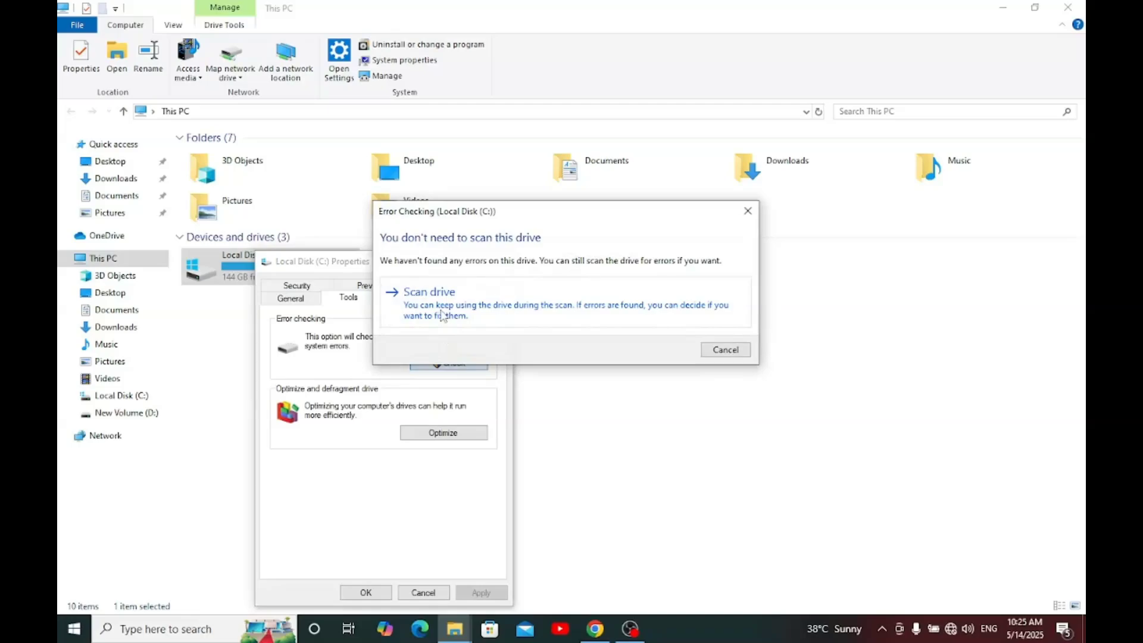
{"action": "left_click", "coordinate": [442, 315]}
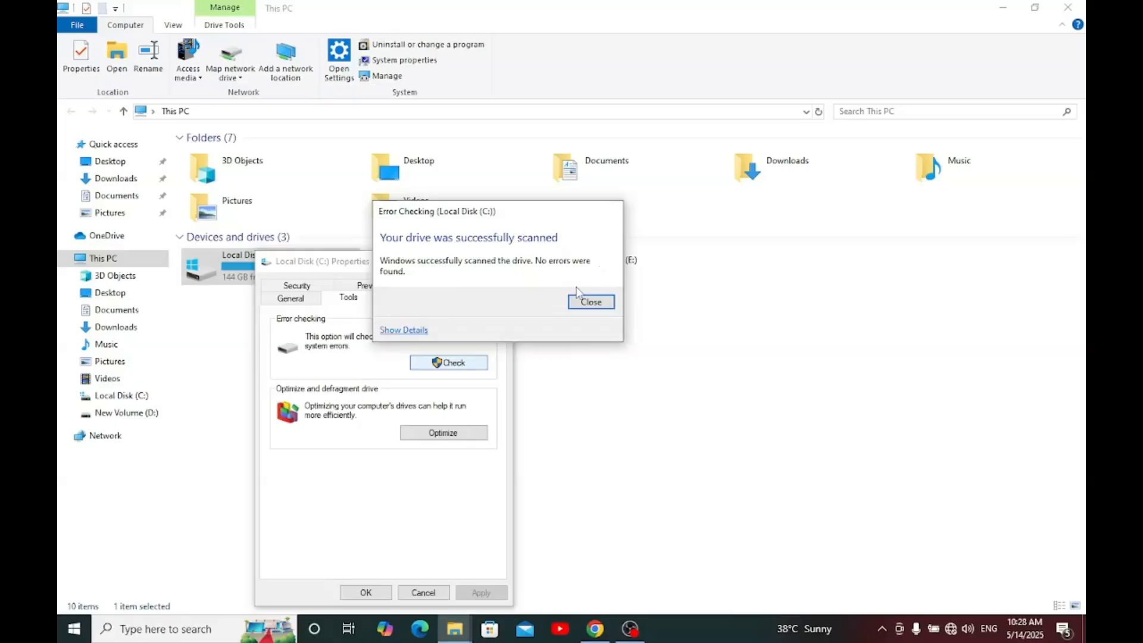
{"action": "left_click", "coordinate": [596, 302]}
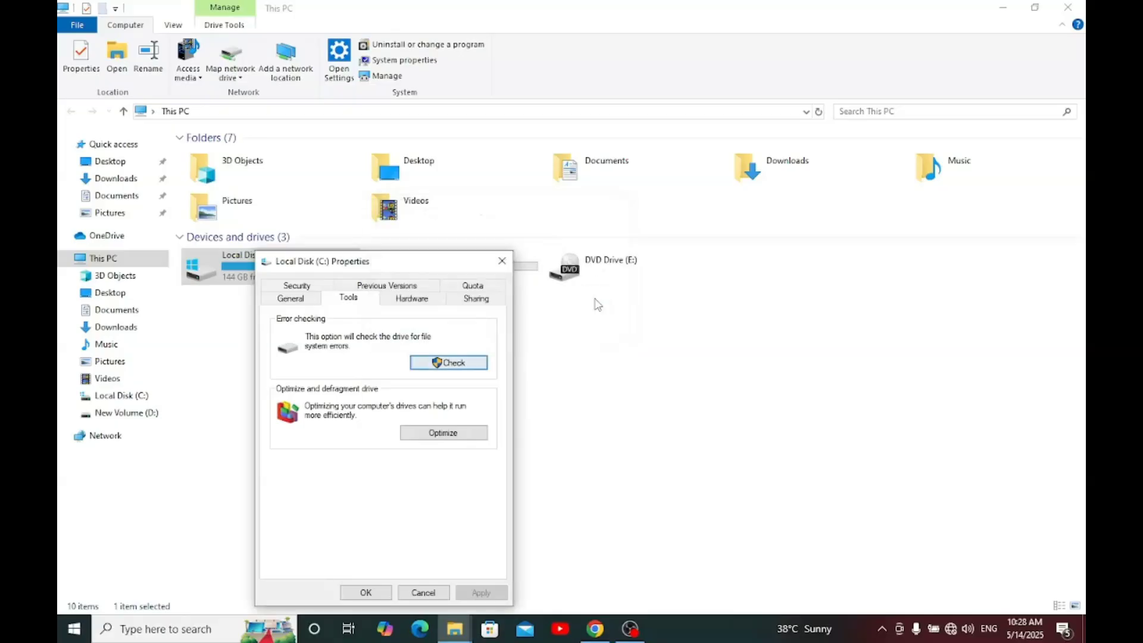
{"action": "left_click", "coordinate": [366, 593]}
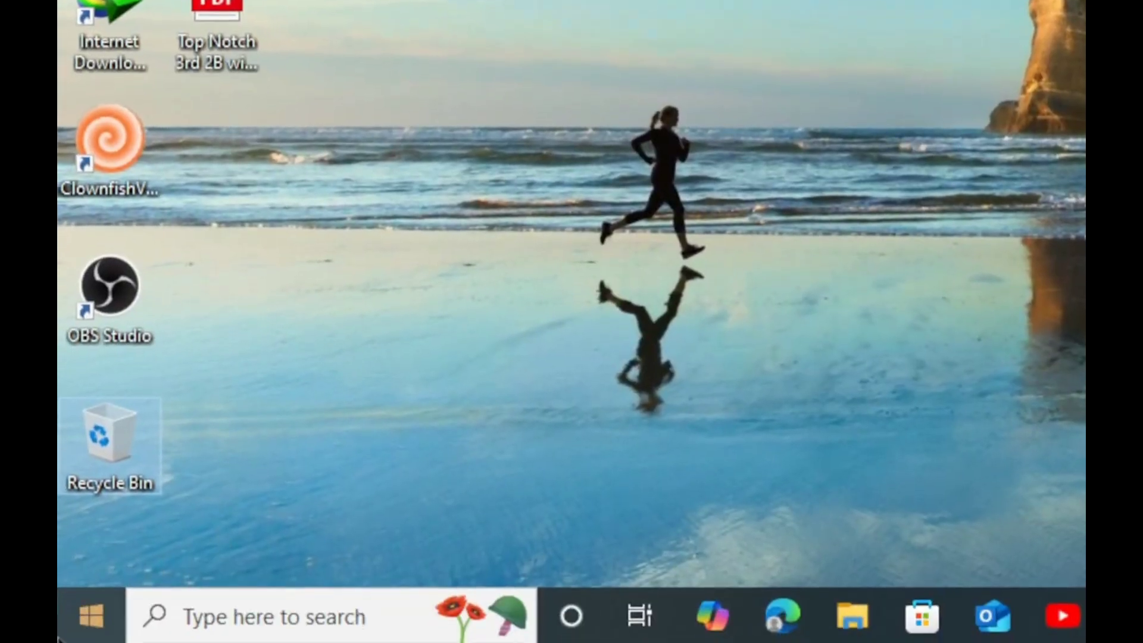
Check for Windows updates in the Update & Security section of Windows Settings
{"action": "right_click", "coordinate": [90, 618]}
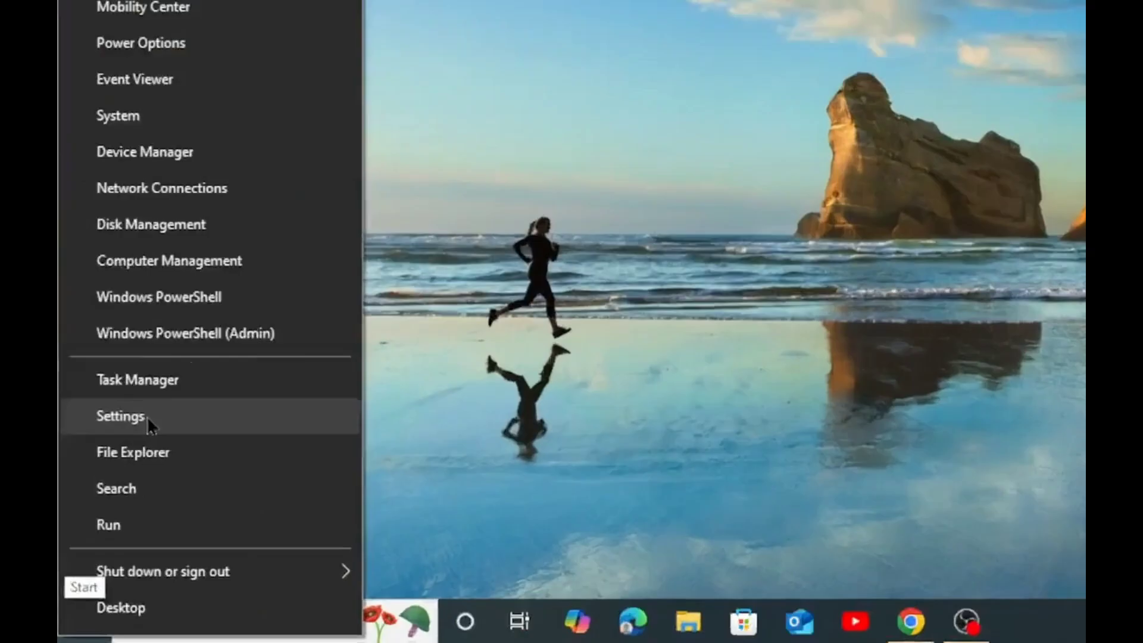
{"action": "left_click", "coordinate": [113, 500]}
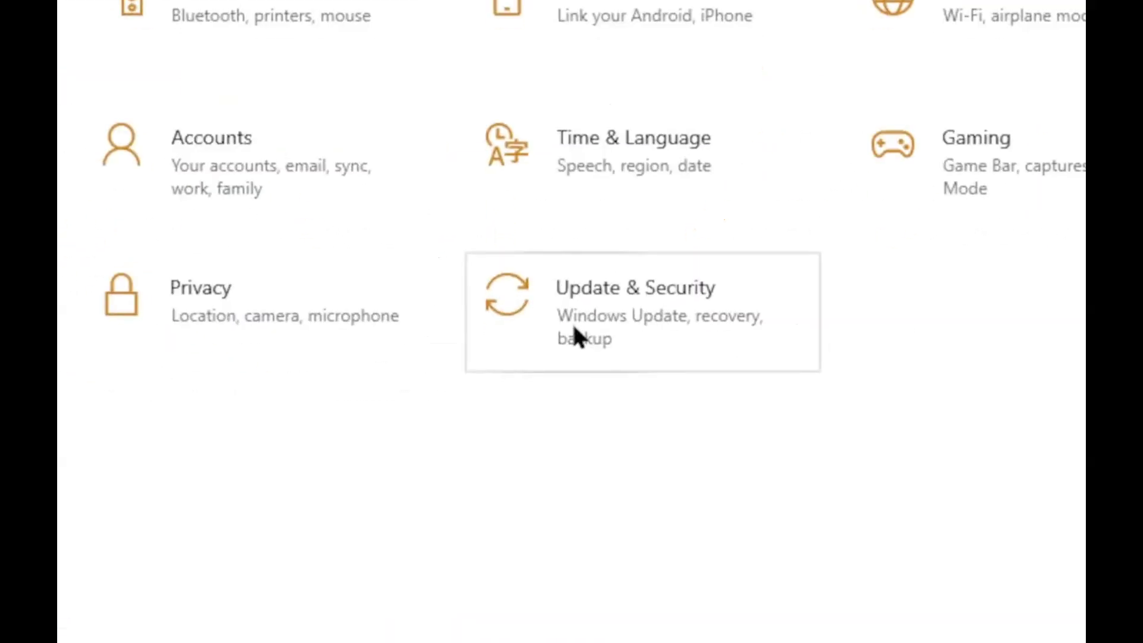
{"action": "left_click", "coordinate": [588, 324]}
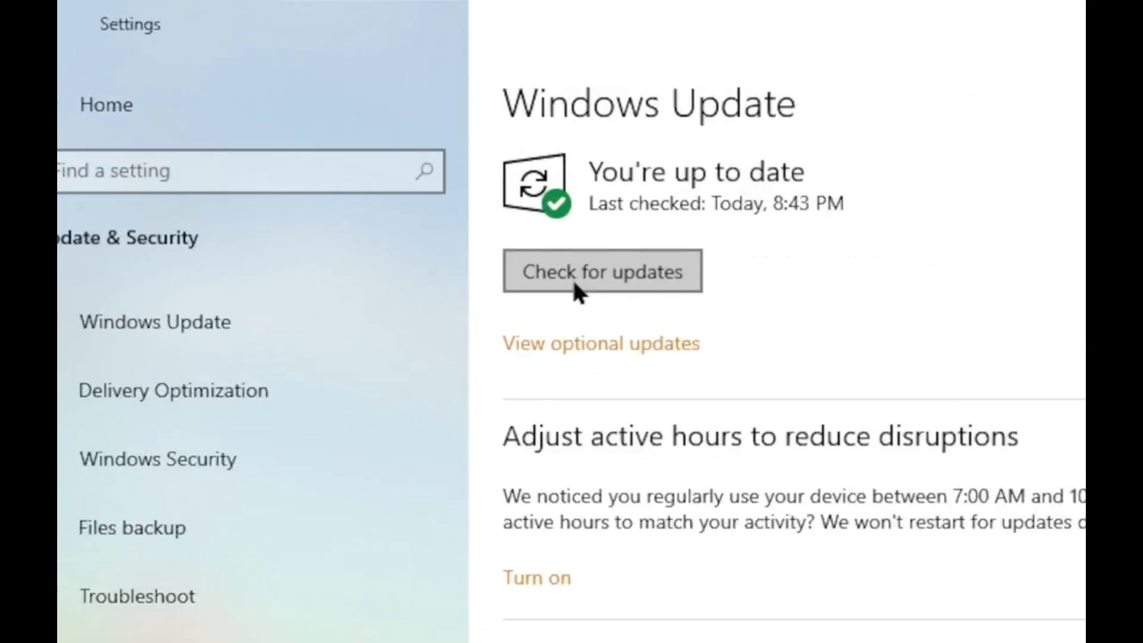
{"action": "left_click", "coordinate": [339, 143]}
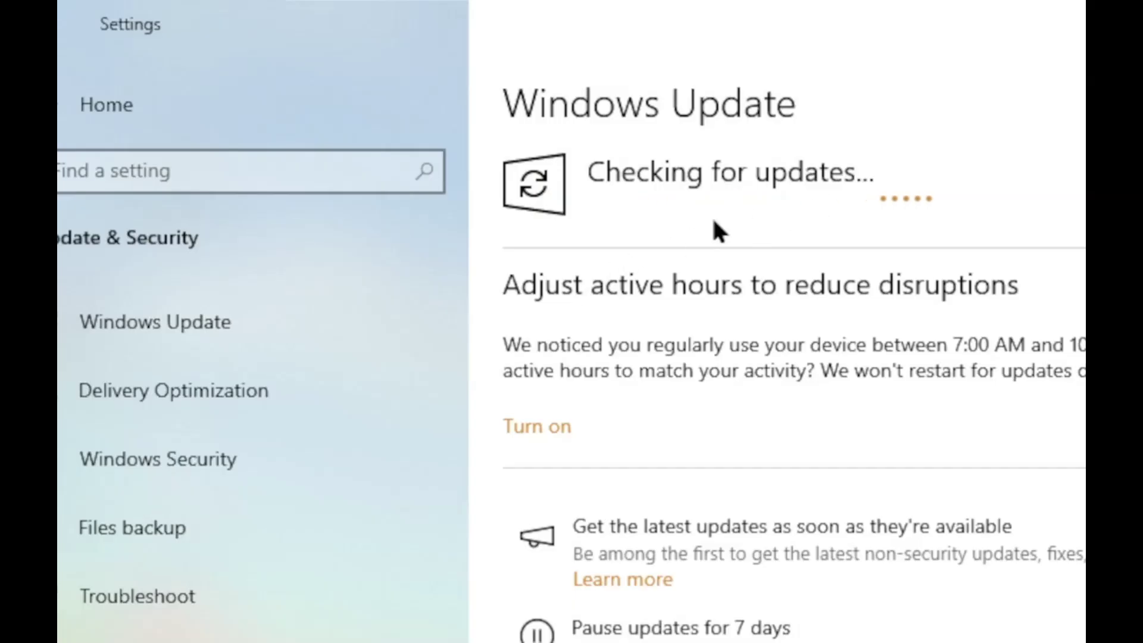